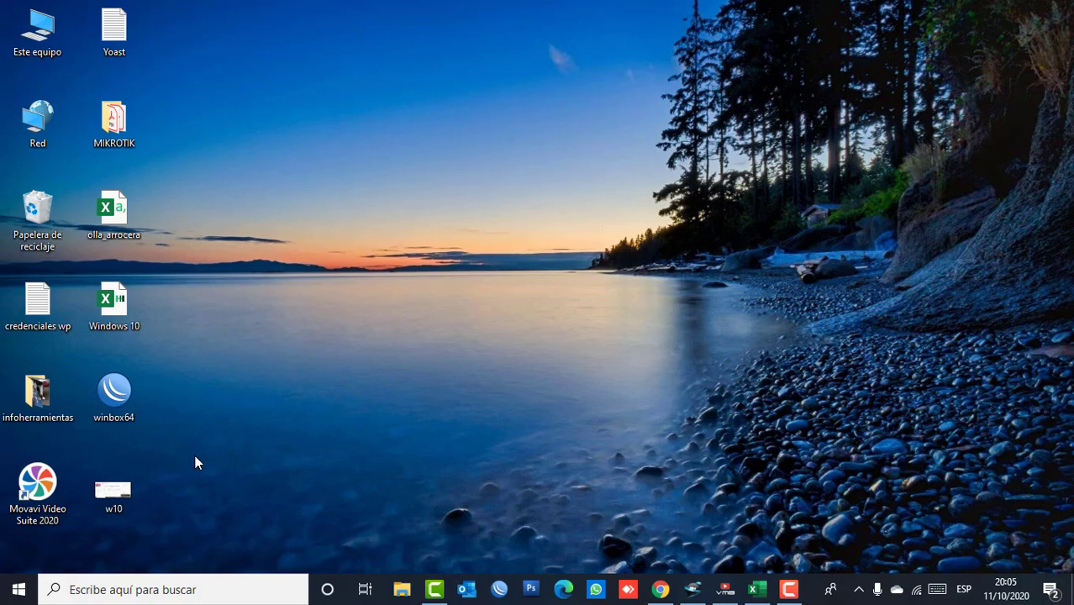
Open the Windows Services console by running services.msc.
right_click(19, 593)
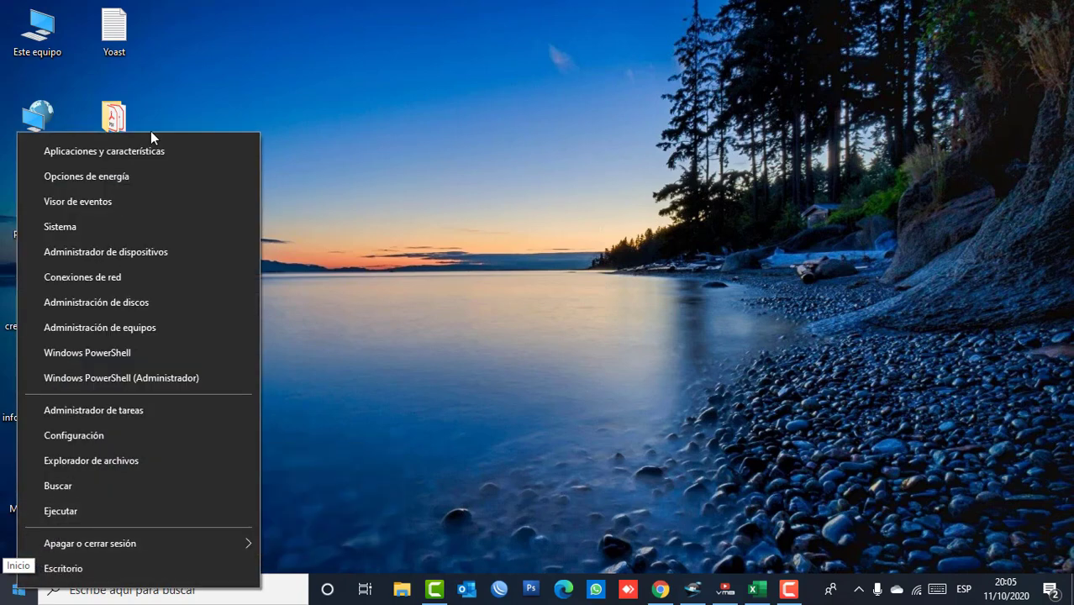
click(92, 511)
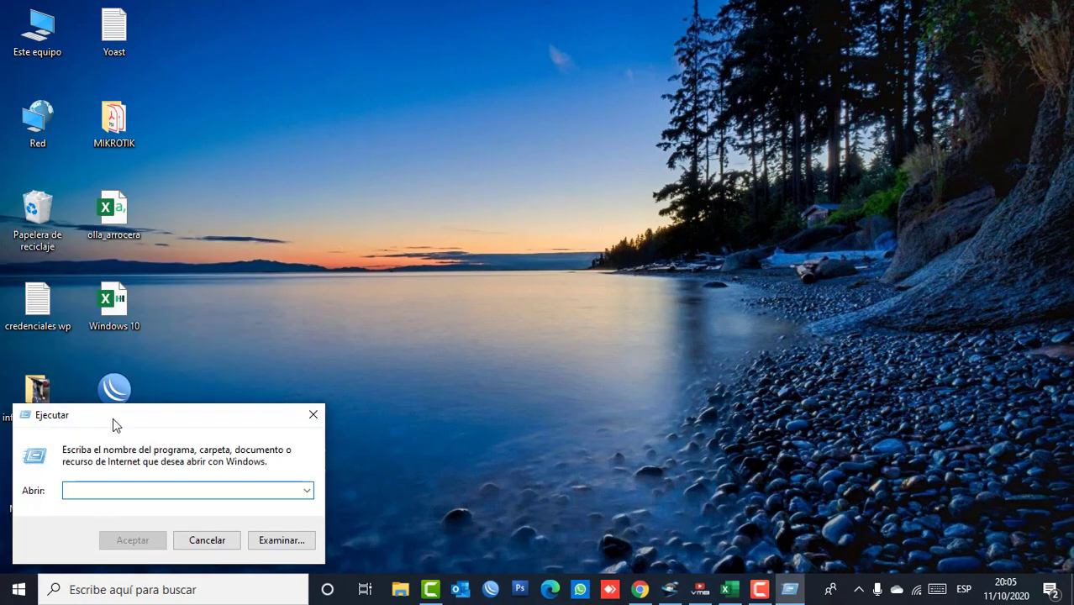
drag(106, 423, 493, 394)
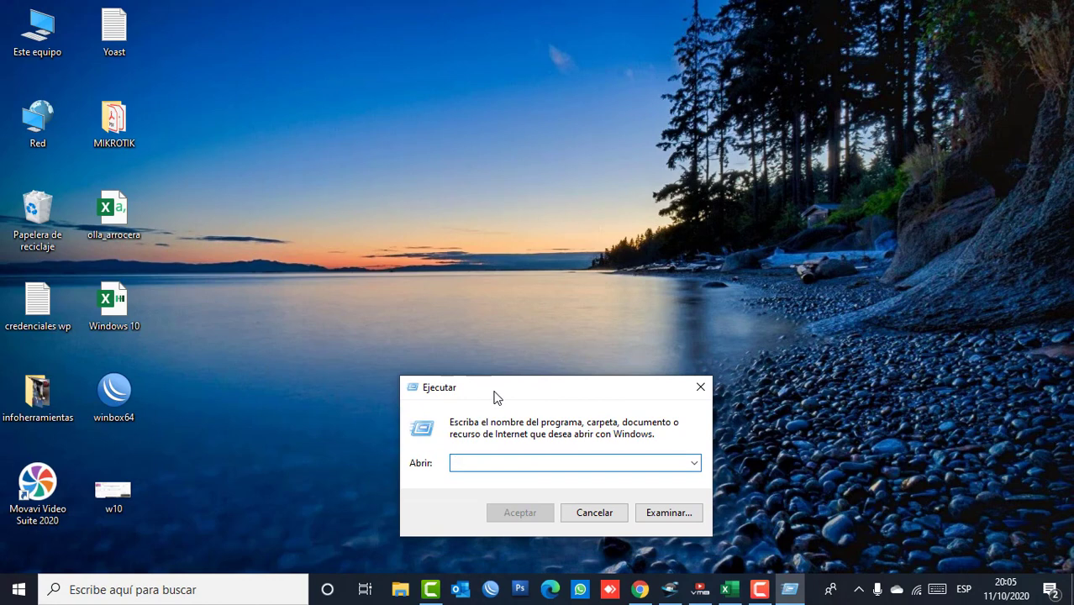
text(services.msc)
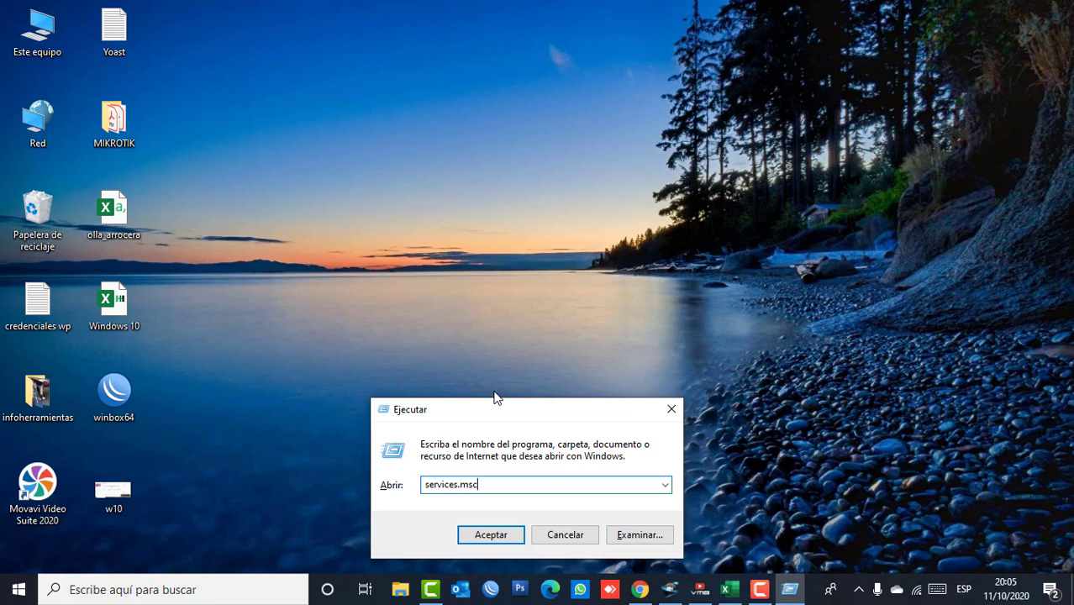
click(481, 542)
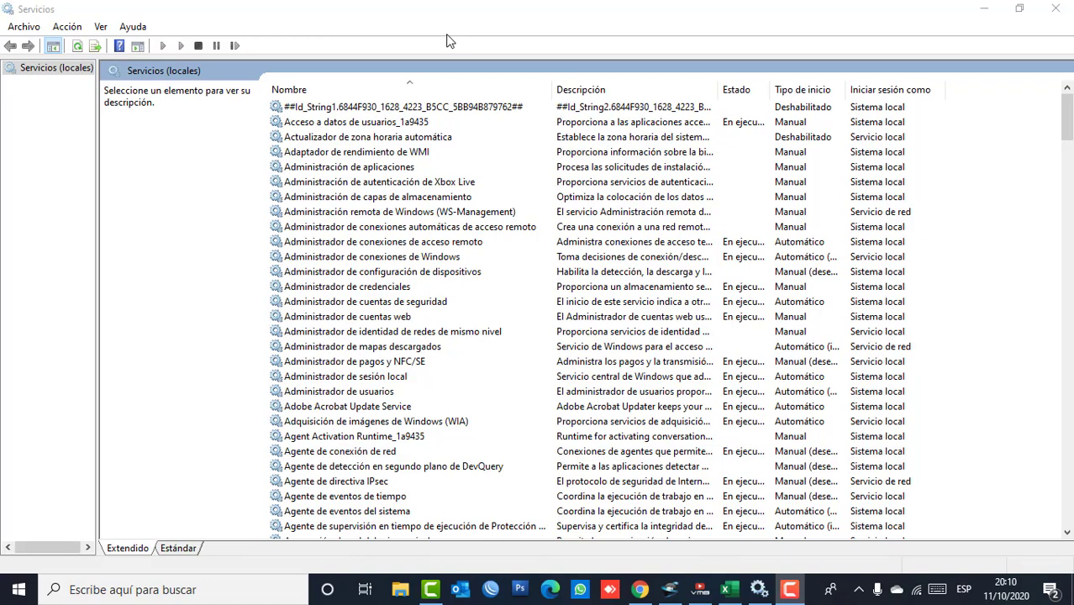
Adjust the services list's column widths, narrowing Nombre and Descripción and slightly widening Tipo de inicio.
scroll(428, 190, down, 4)
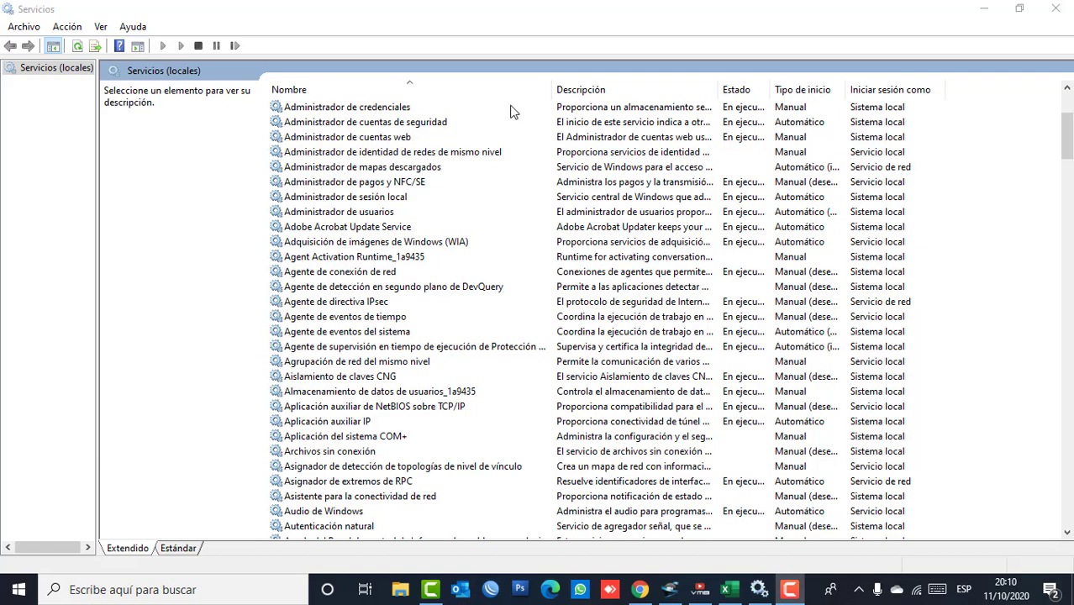
drag(550, 89, 514, 89)
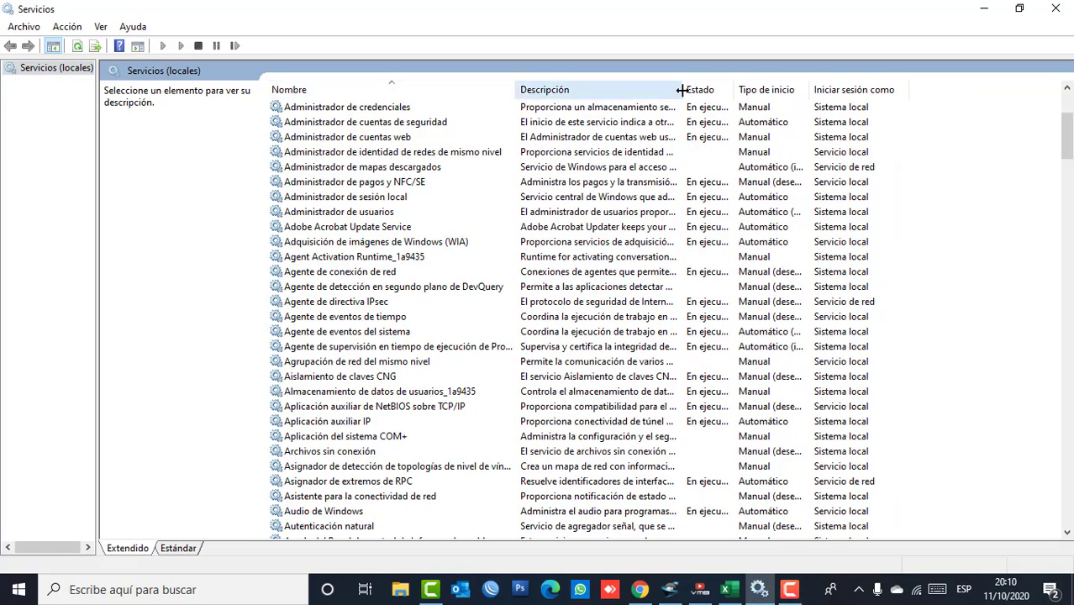
drag(683, 90, 1013, 89)
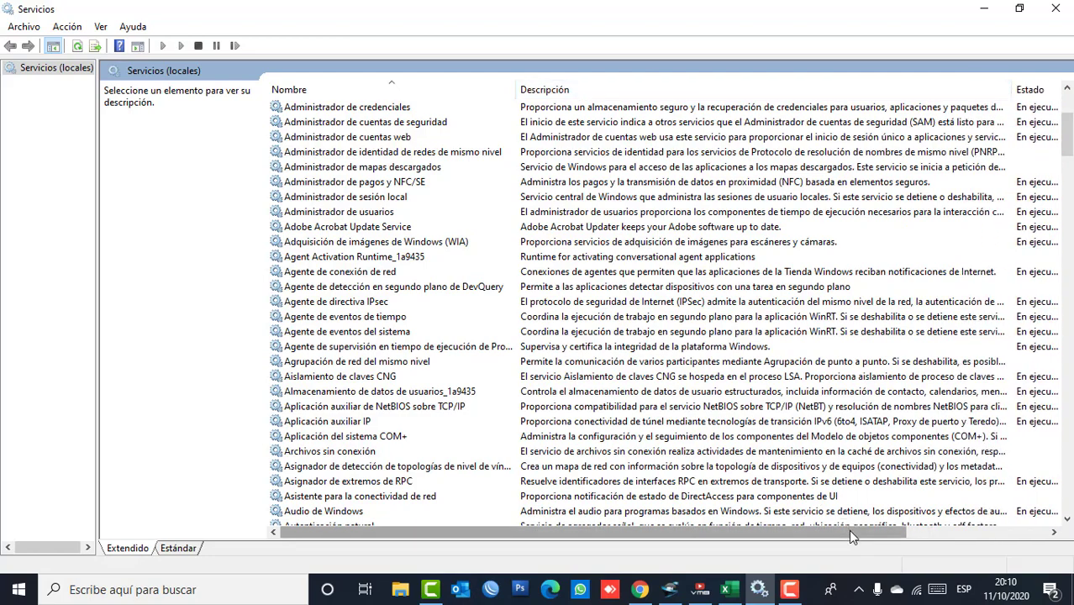
drag(850, 535, 739, 535)
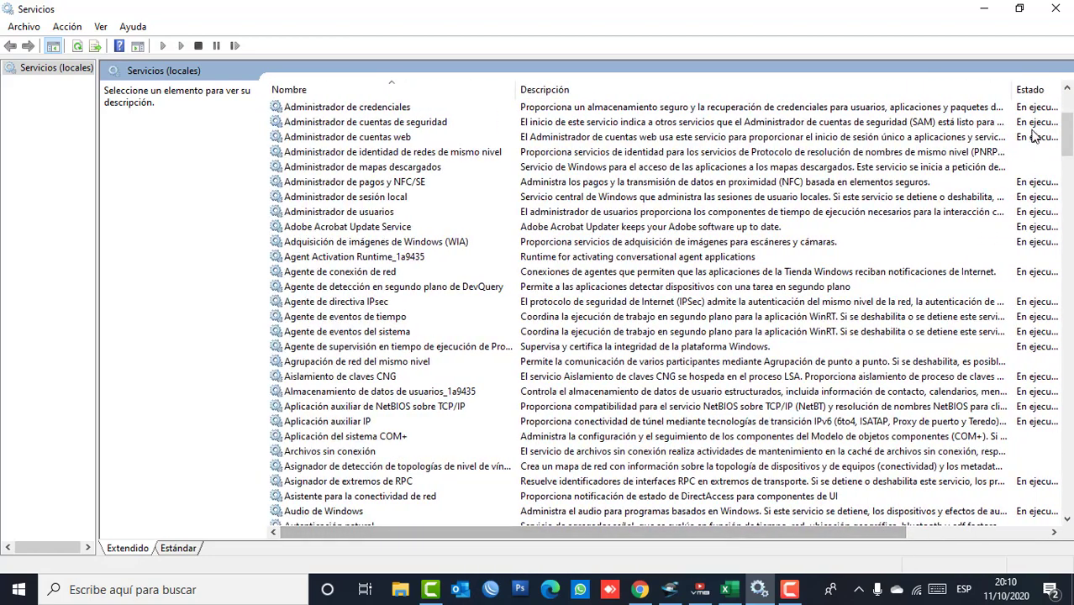
drag(1014, 89, 665, 101)
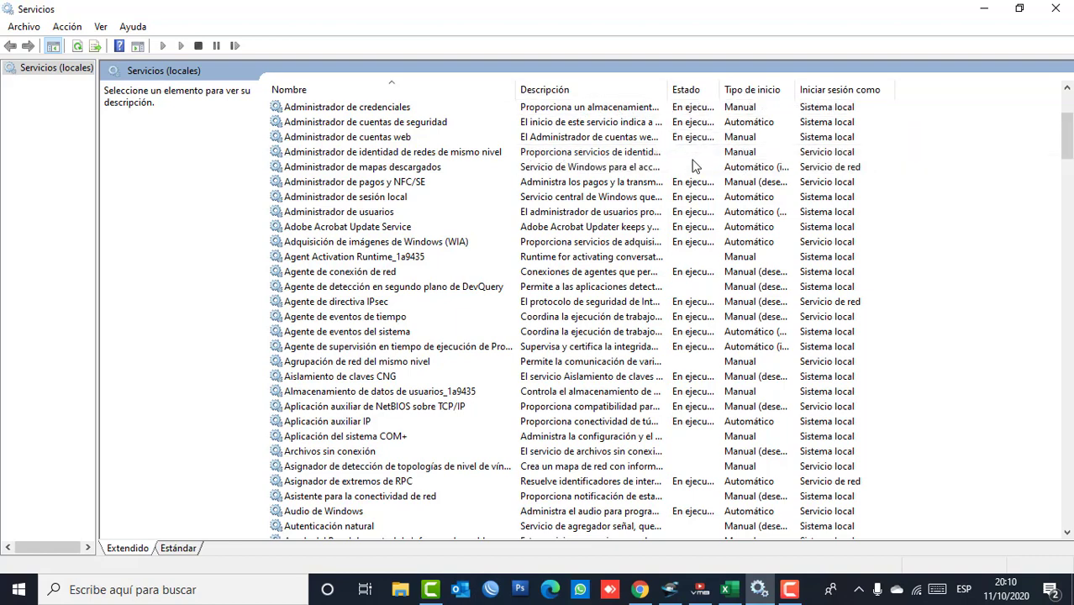
drag(794, 89, 805, 89)
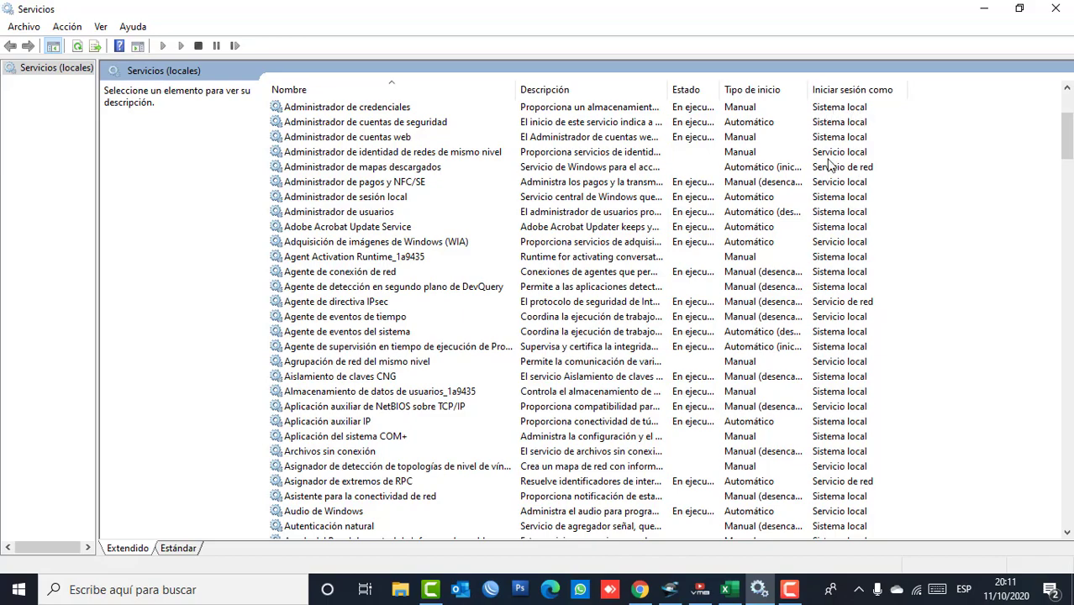
Look through the list of local services, including their status, startup type and logon account.
scroll(896, 196, down, 5)
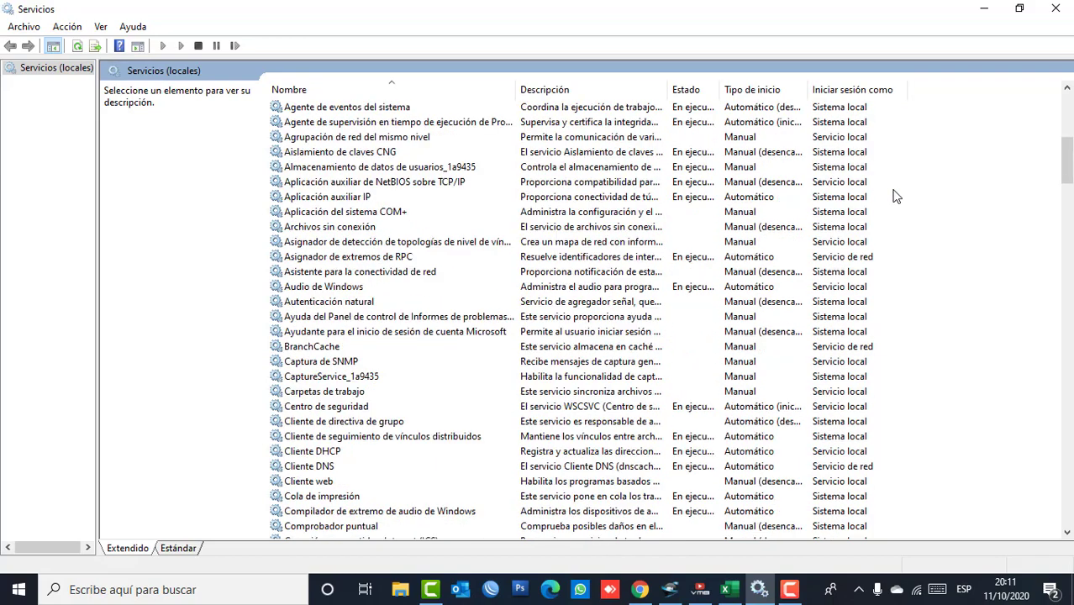
scroll(895, 195, down, 20)
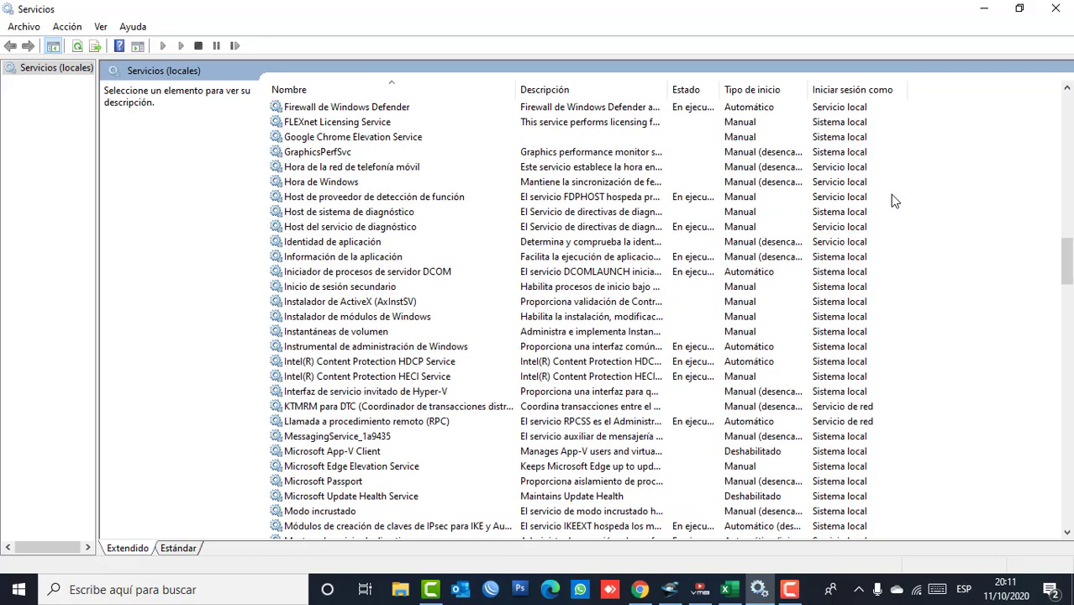
scroll(893, 199, down, 17)
scroll(892, 199, up, 5)
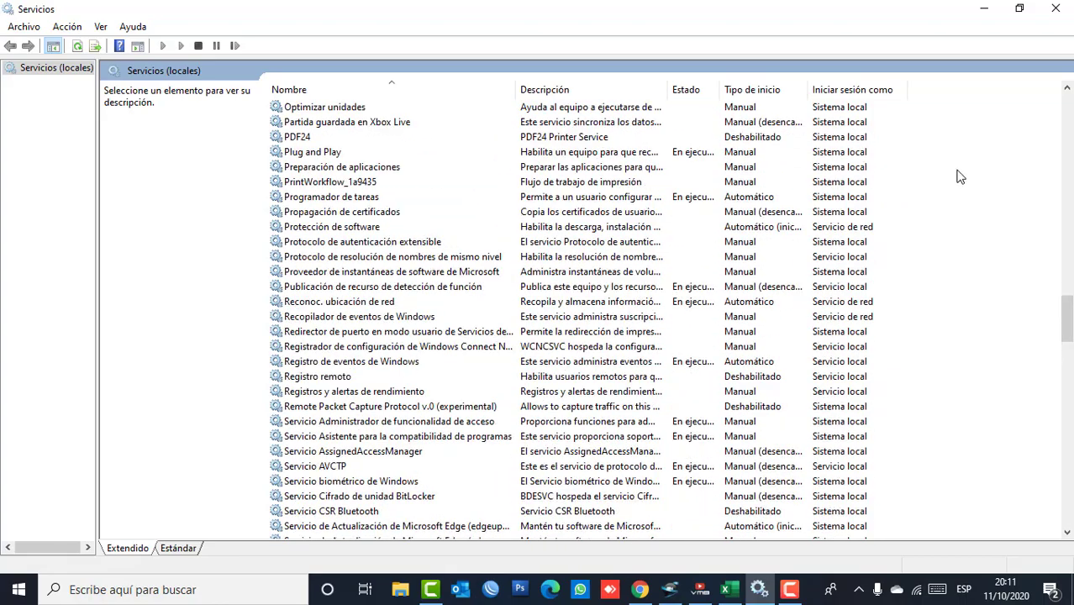
drag(1066, 315, 1034, 88)
scroll(522, 136, down, 2)
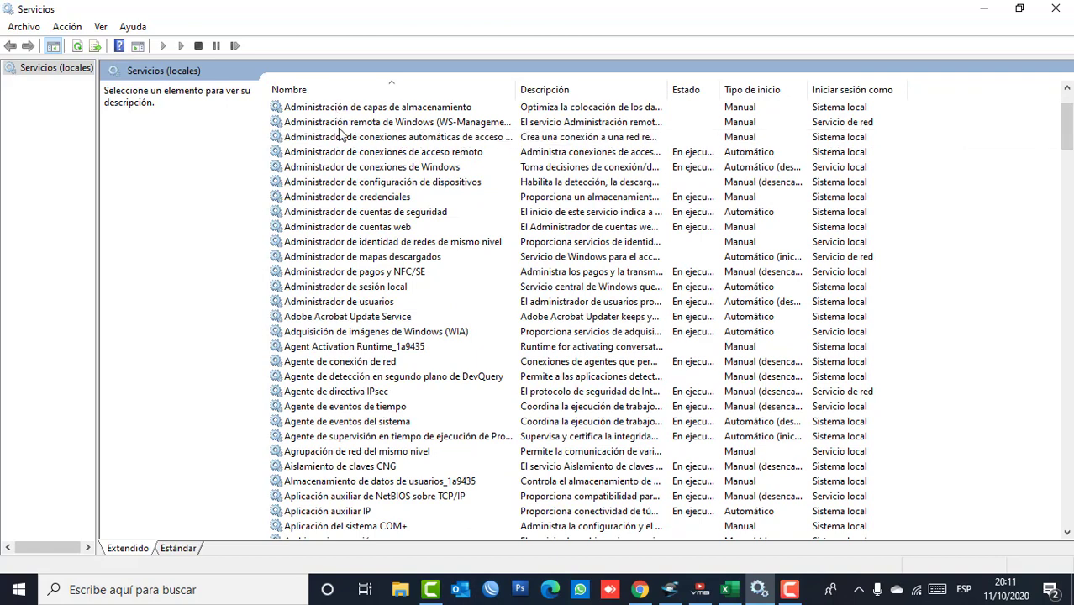
scroll(340, 134, up, 3)
scroll(713, 139, down, 4)
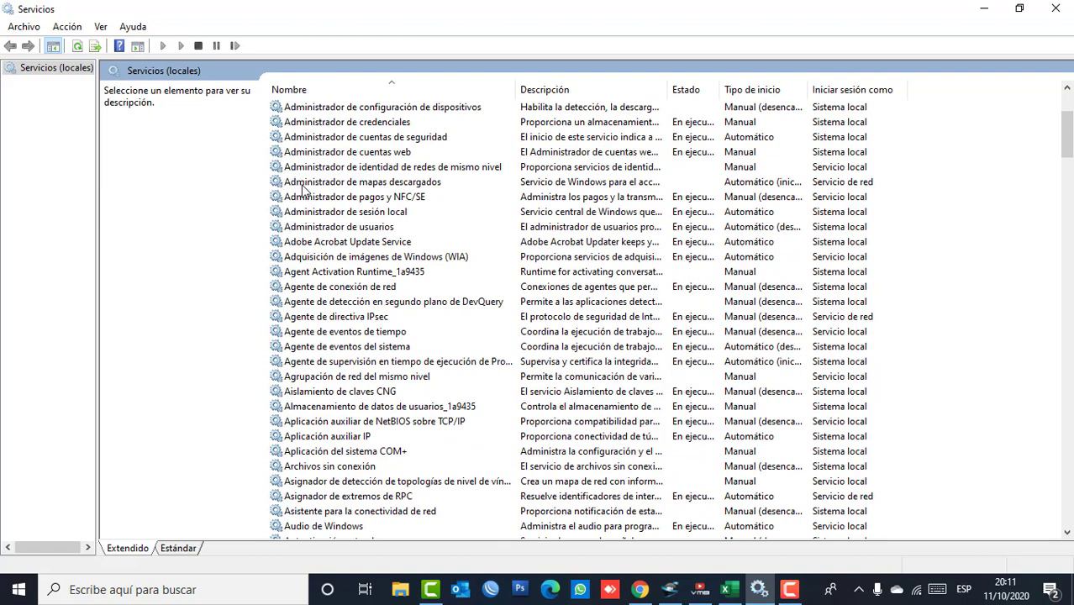
scroll(307, 273, down, 3)
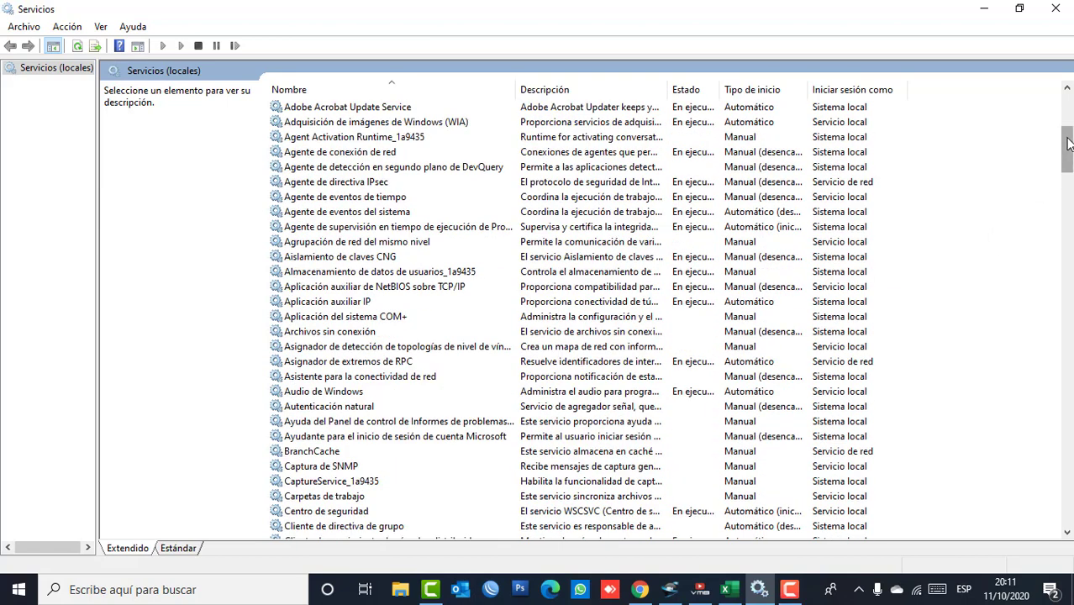
Find the Windows Update service near the end of the list, select it and read its description.
drag(1067, 143, 1051, 509)
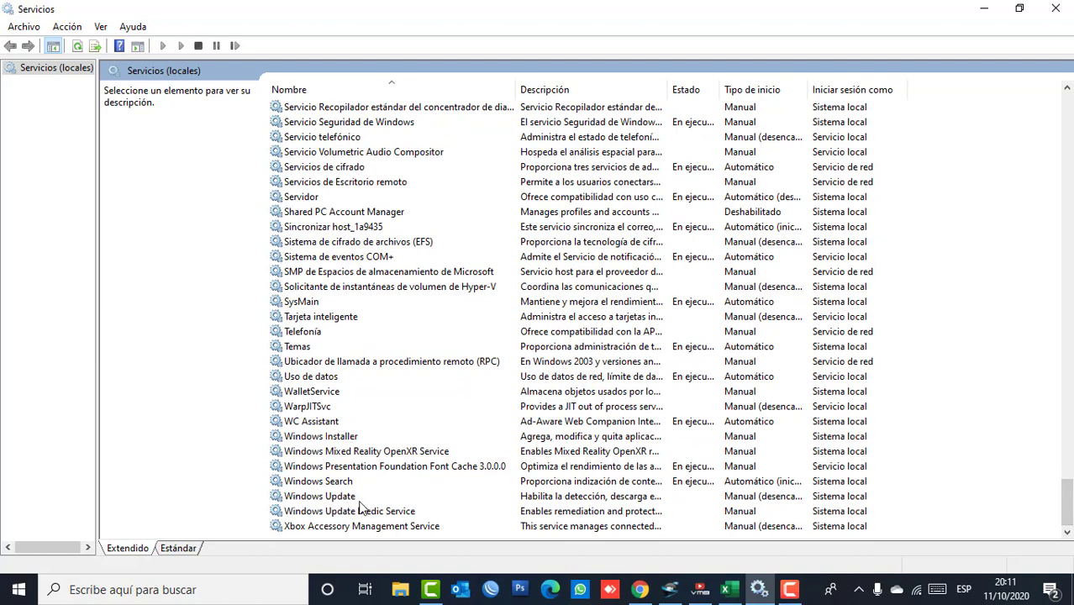
click(334, 496)
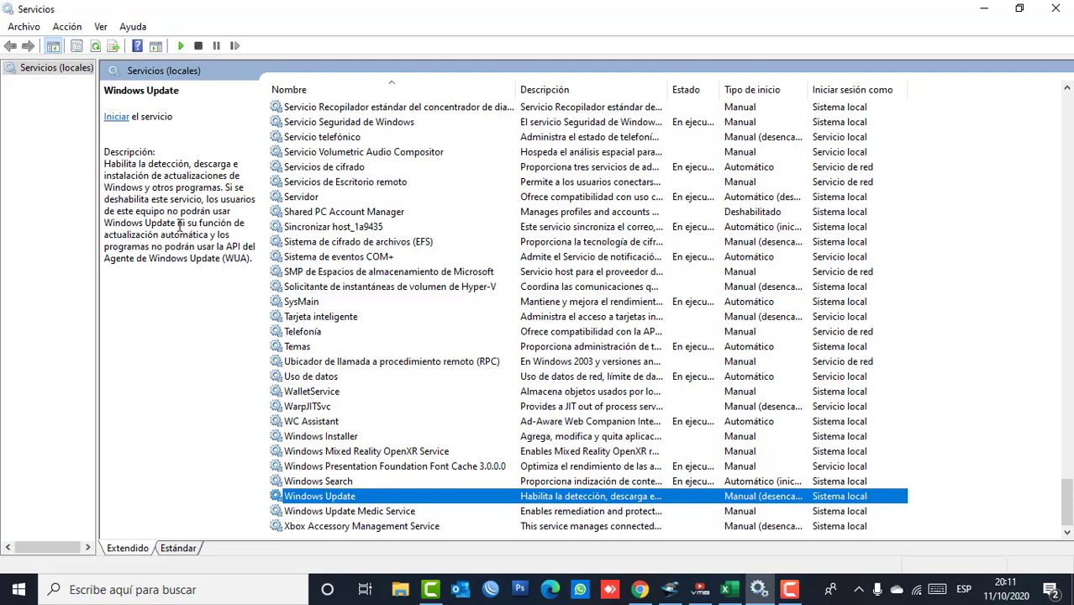
click(105, 164)
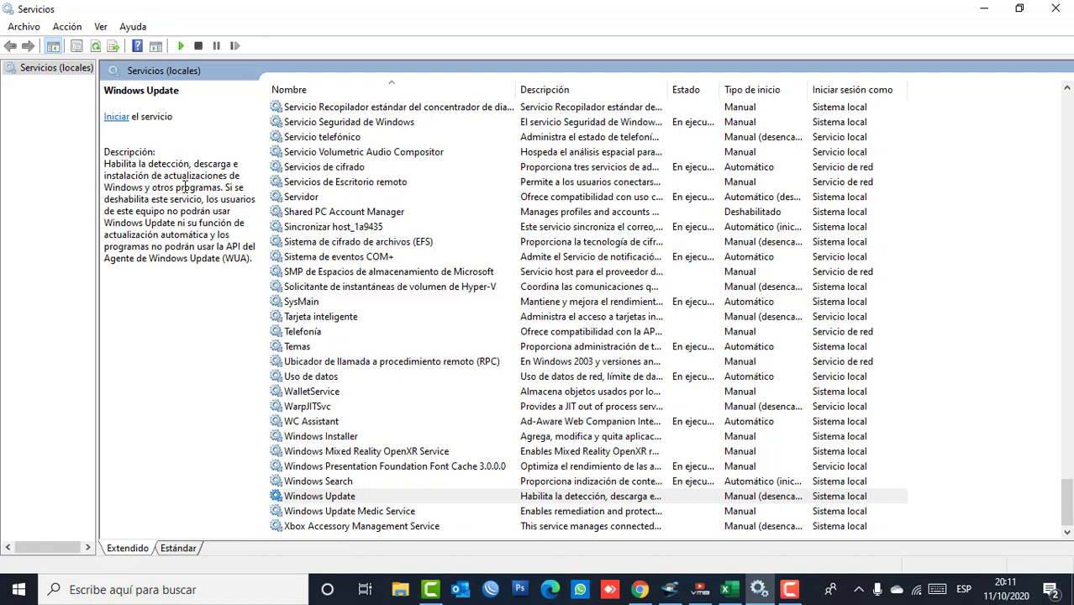
click(378, 499)
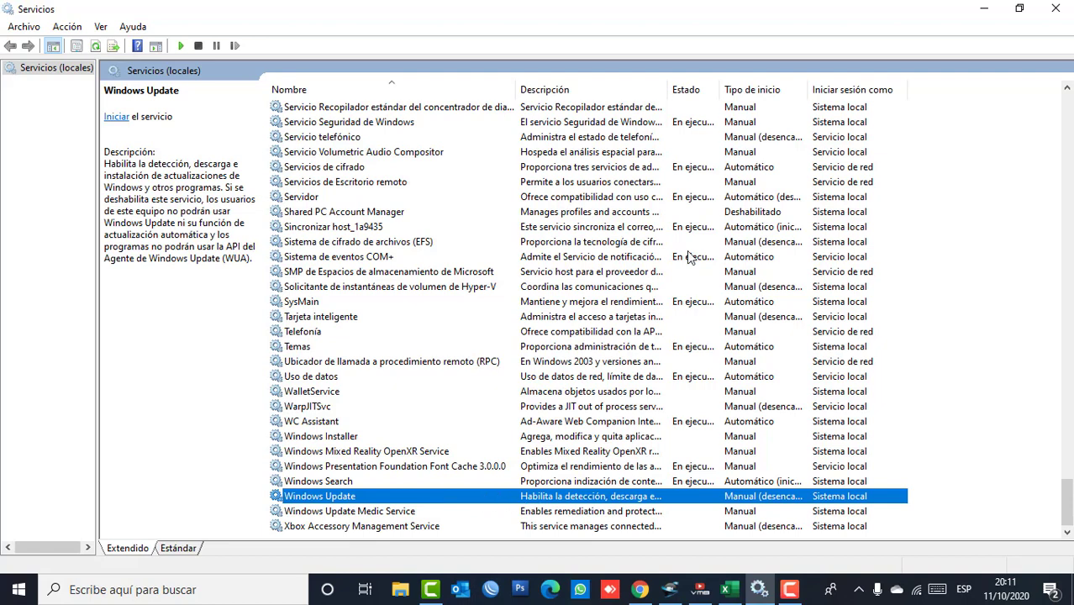
Set the Windows Update service's startup type to Automático, start the service and apply the change.
double_click(686, 501)
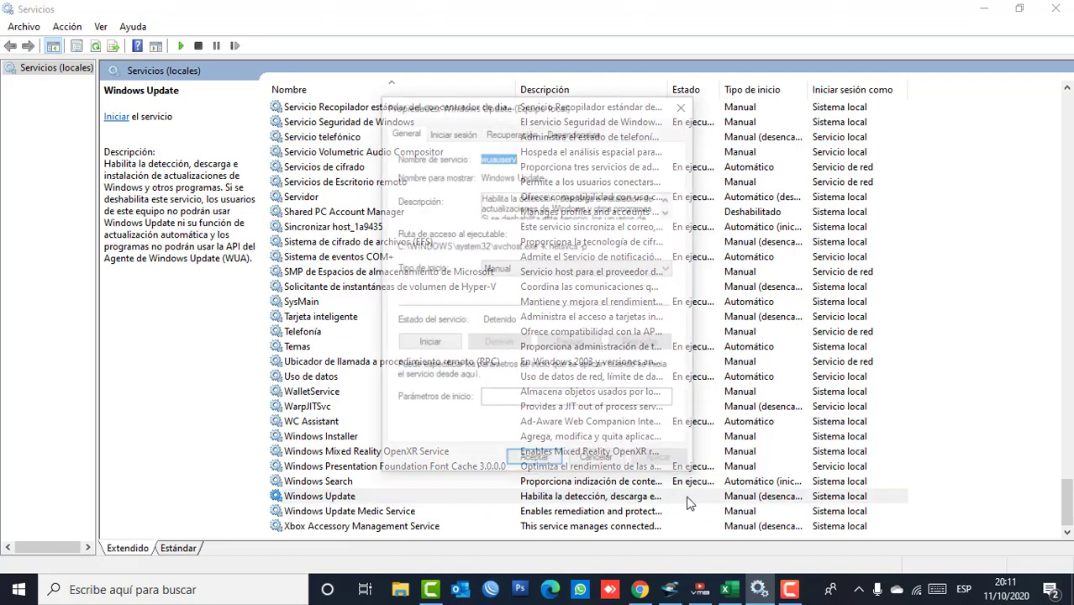
click(579, 269)
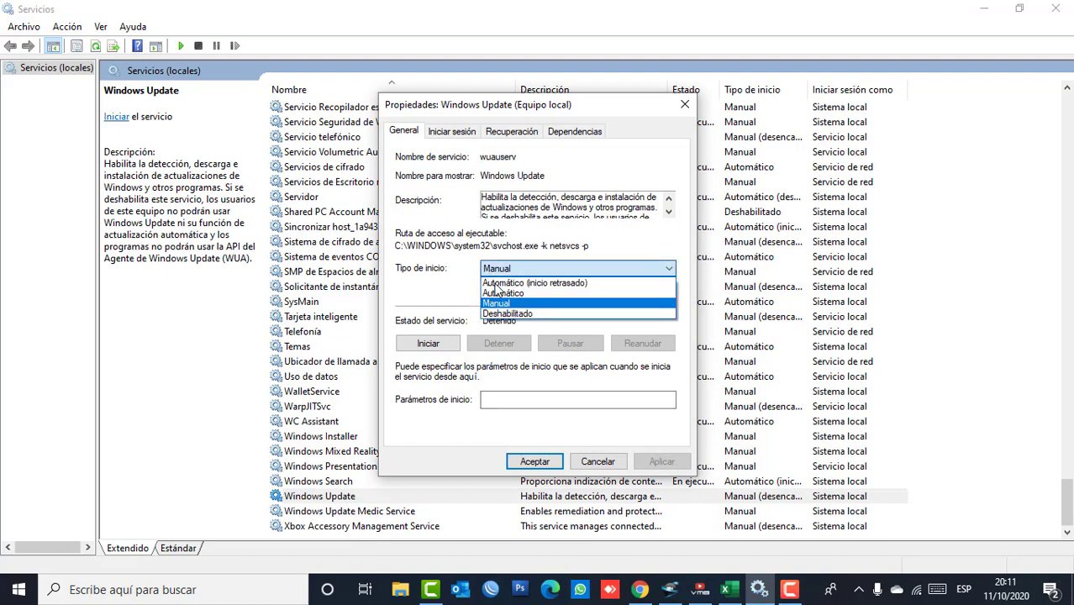
click(521, 292)
click(448, 343)
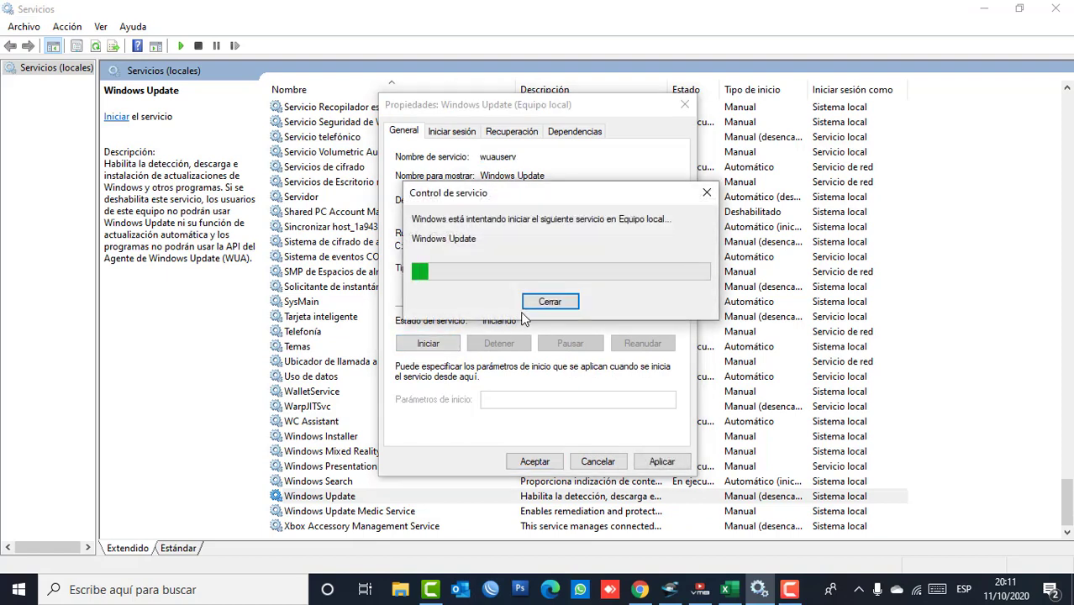
click(679, 465)
click(538, 463)
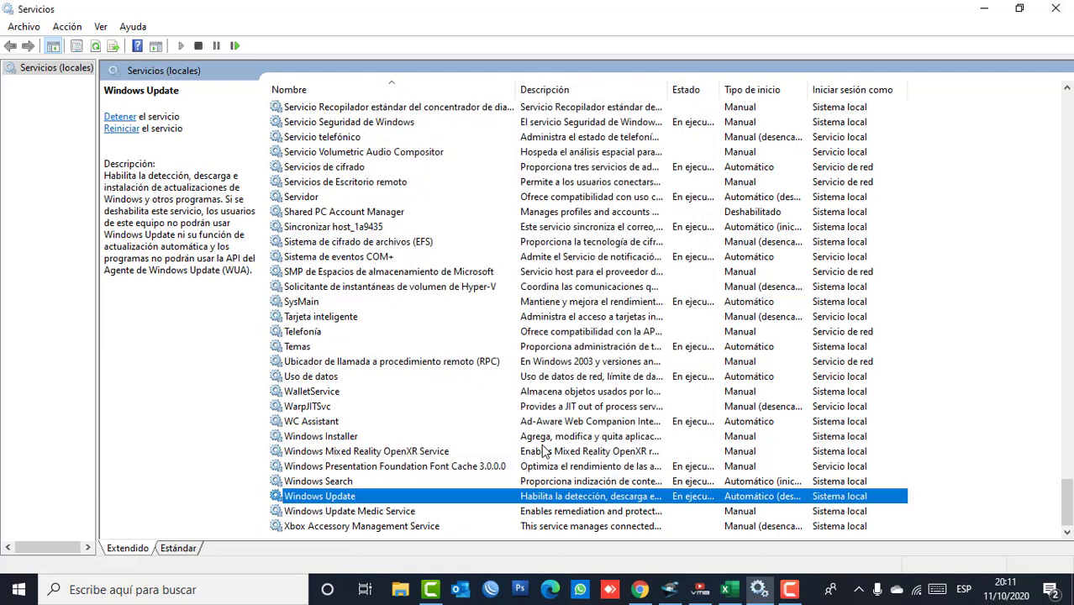
Stop the Windows Update service, set its startup type to Deshabilitado, apply the change and close the Services console.
drag(719, 89, 748, 94)
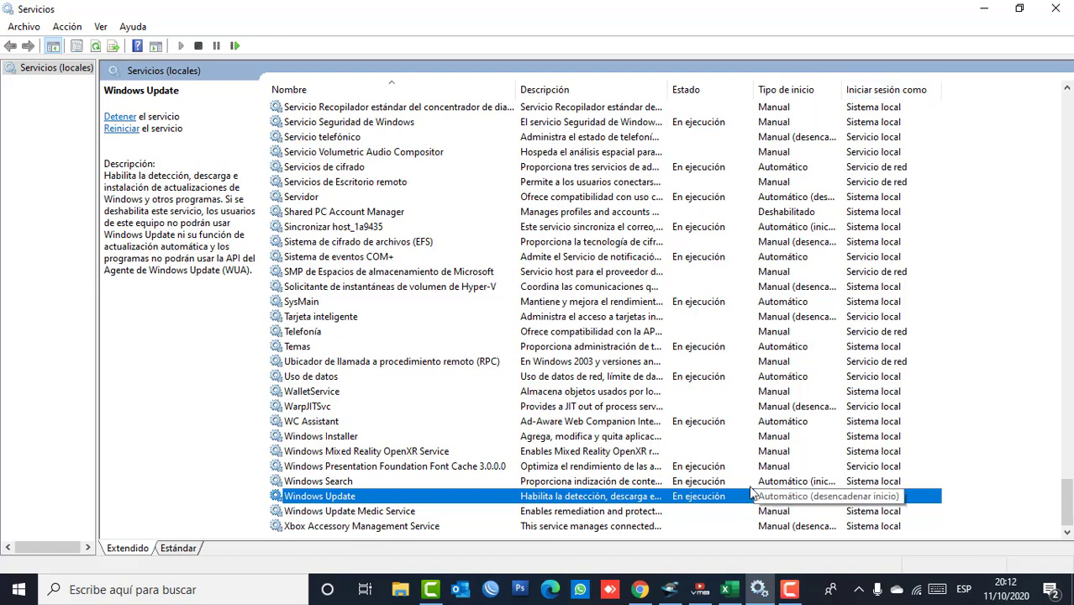
double_click(669, 498)
click(497, 344)
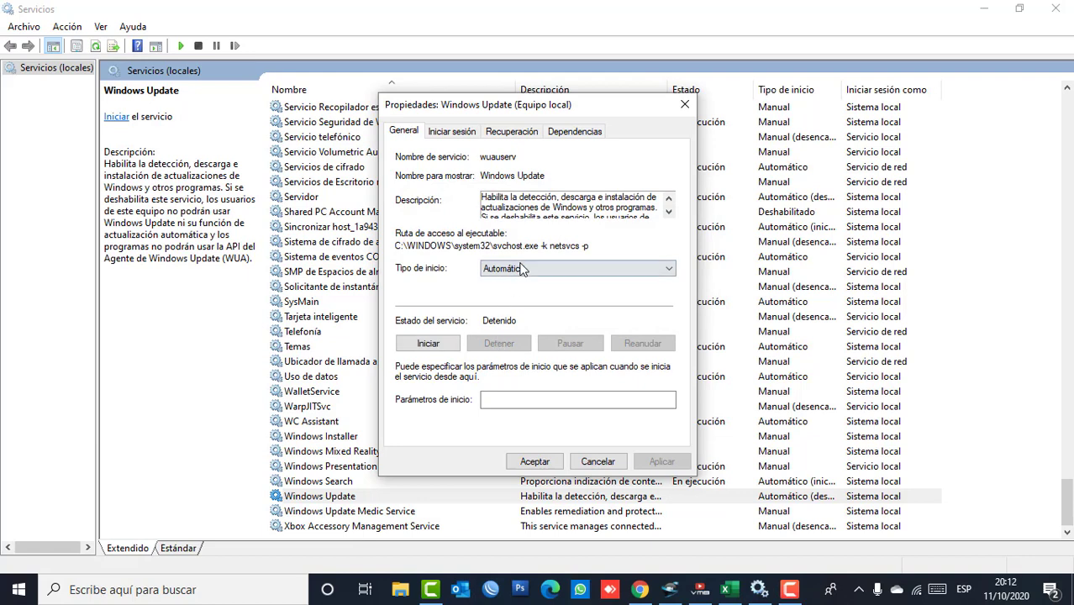
click(521, 269)
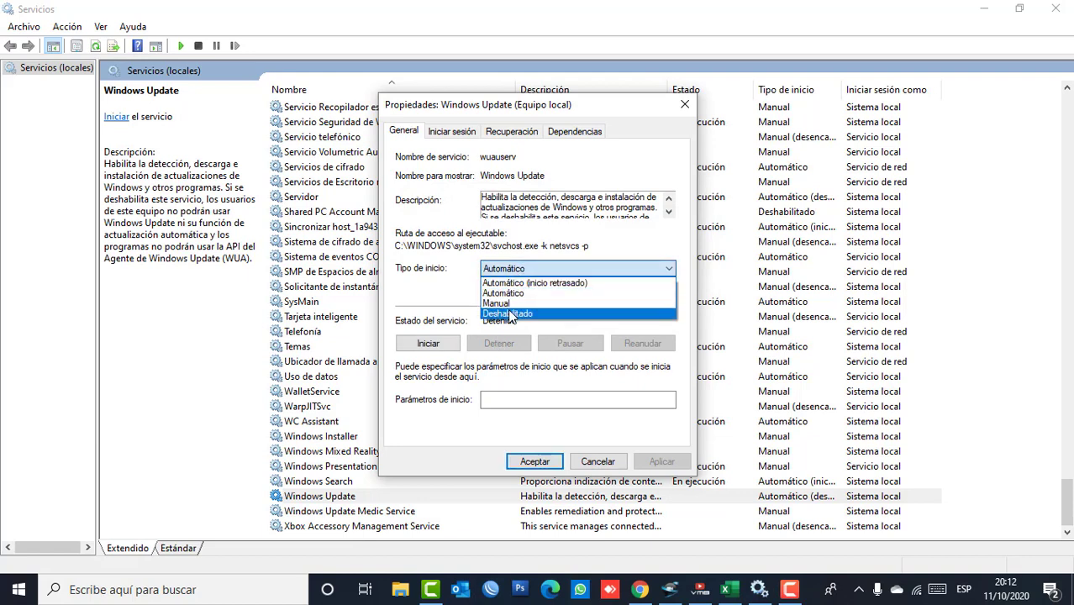
click(509, 314)
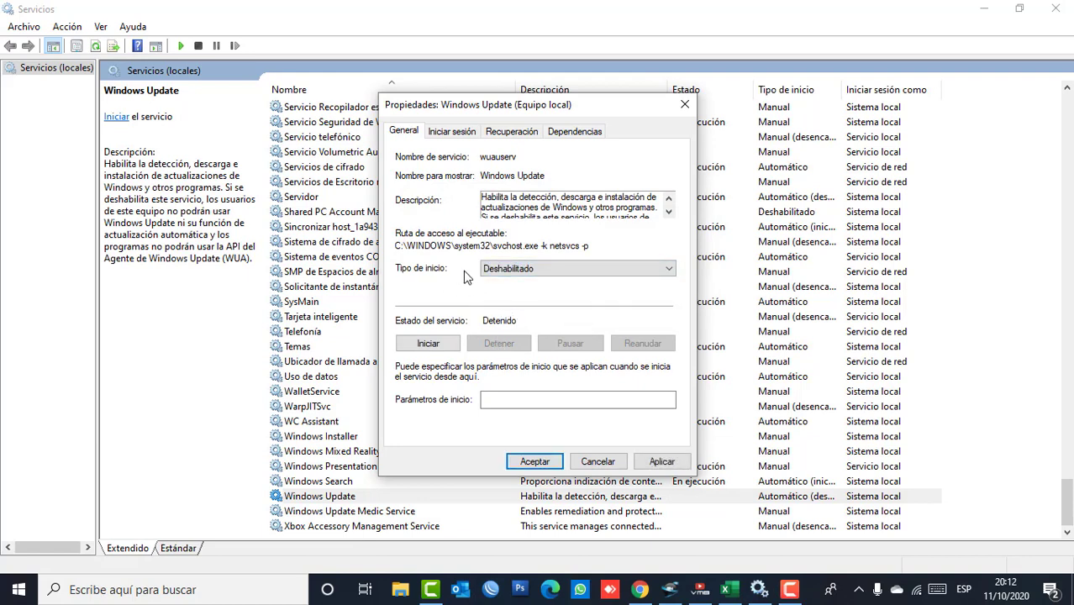
click(654, 458)
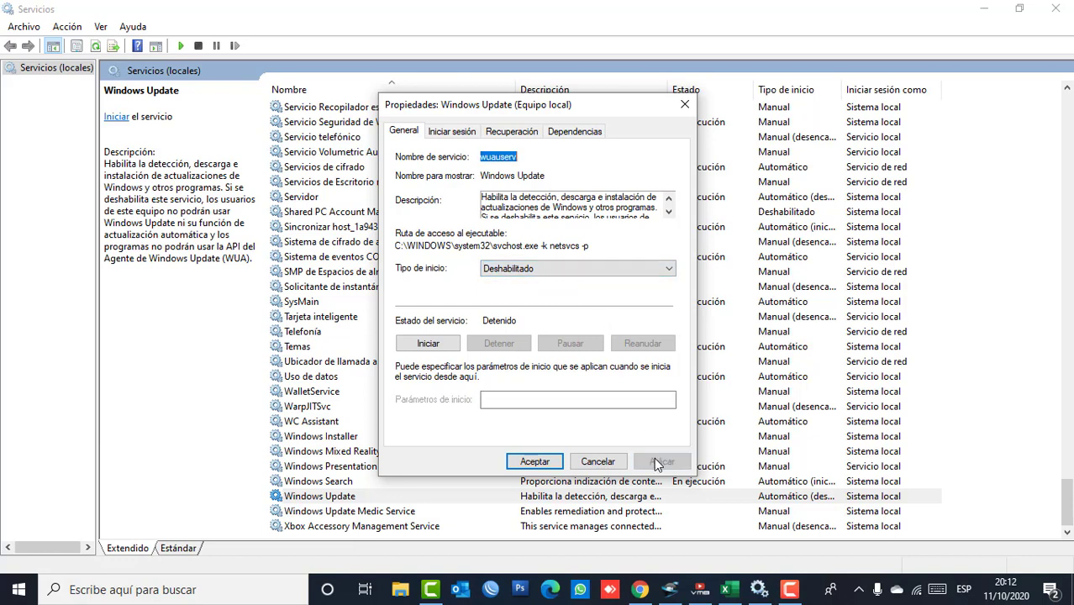
click(535, 462)
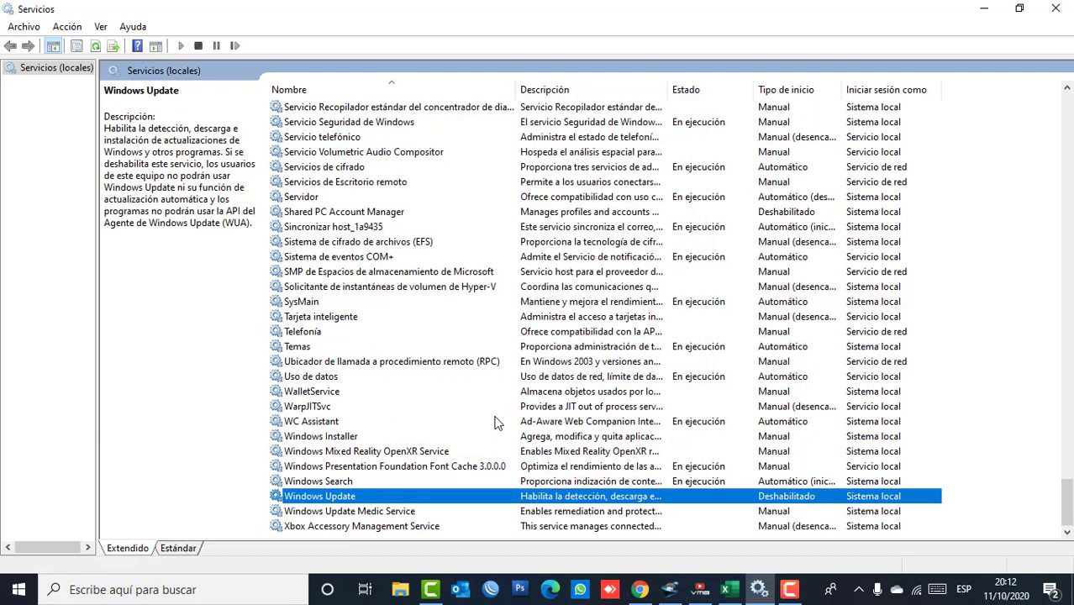
click(1060, 10)
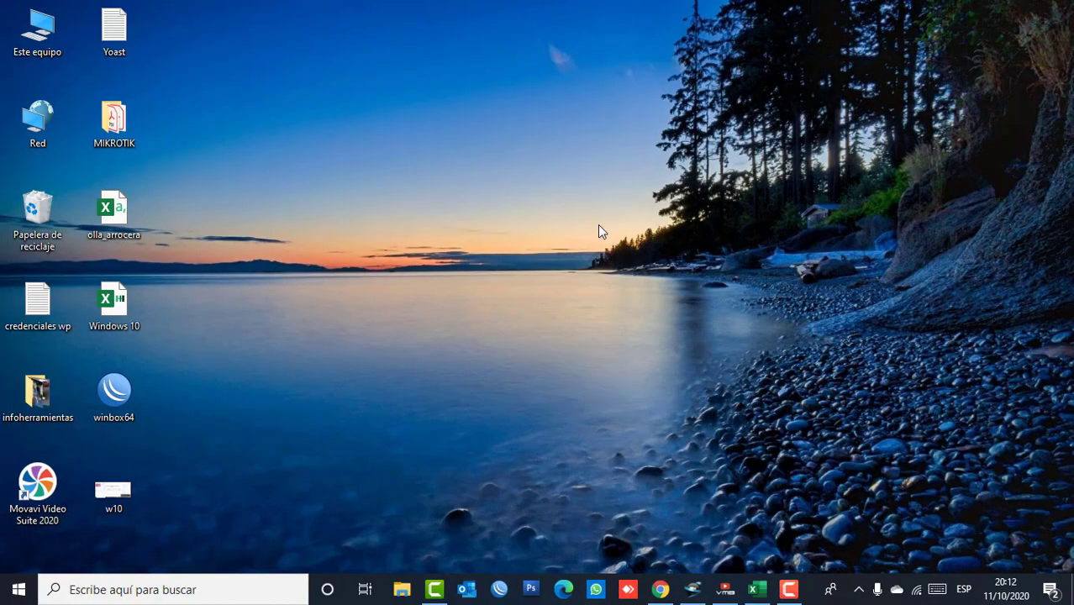